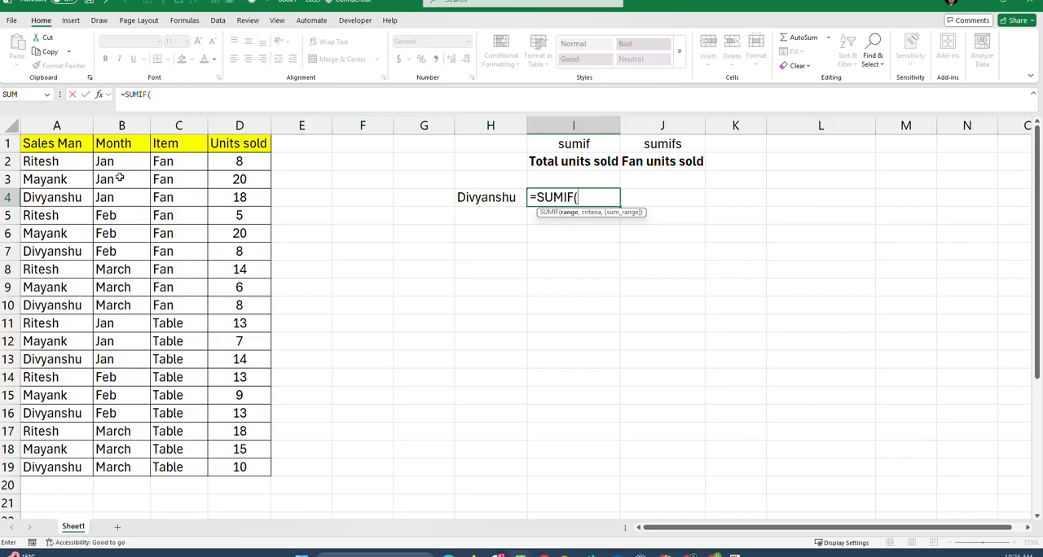
Step: Set A2:A19 as the criteria range of the SUMIF formula in I4
drag(66, 161, 83, 461)
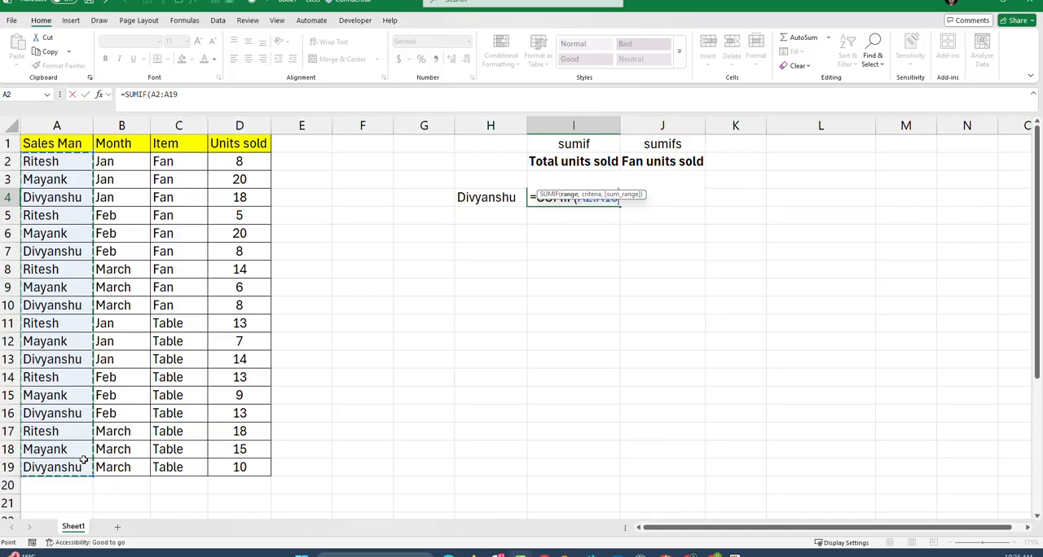
text(,)
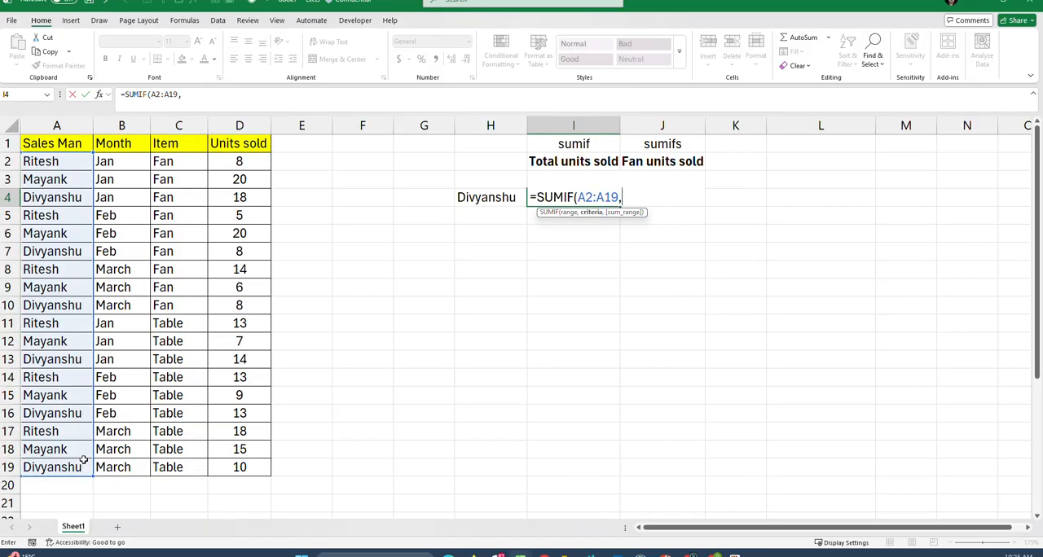
text("DIVYANSHU)
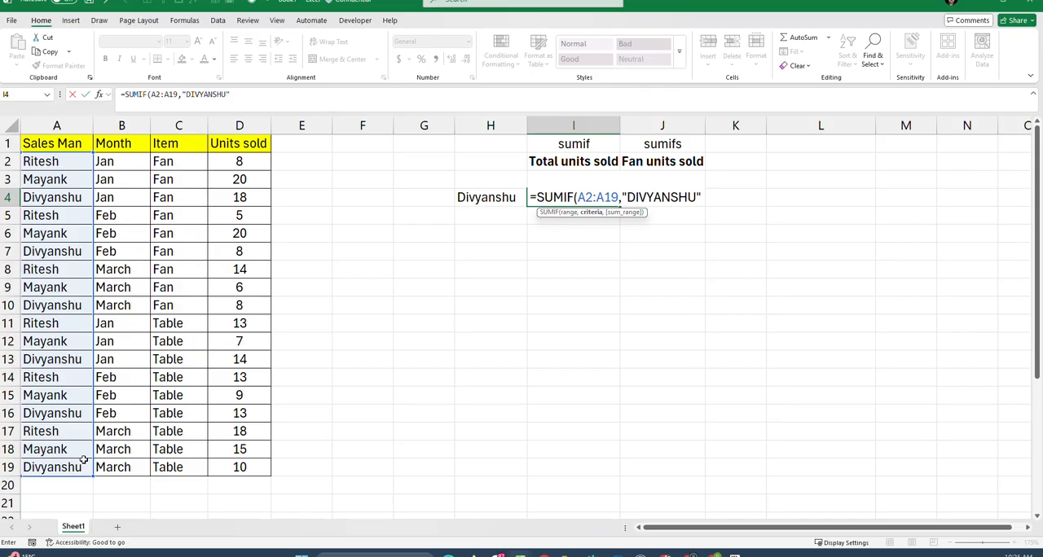
key(BackSpace)
key(BackSpace)
key(BackSpace)
key(BackSpace)
key(BackSpace)
key(BackSpace)
key(BackSpace)
key(BackSpace)
key(BackSpace)
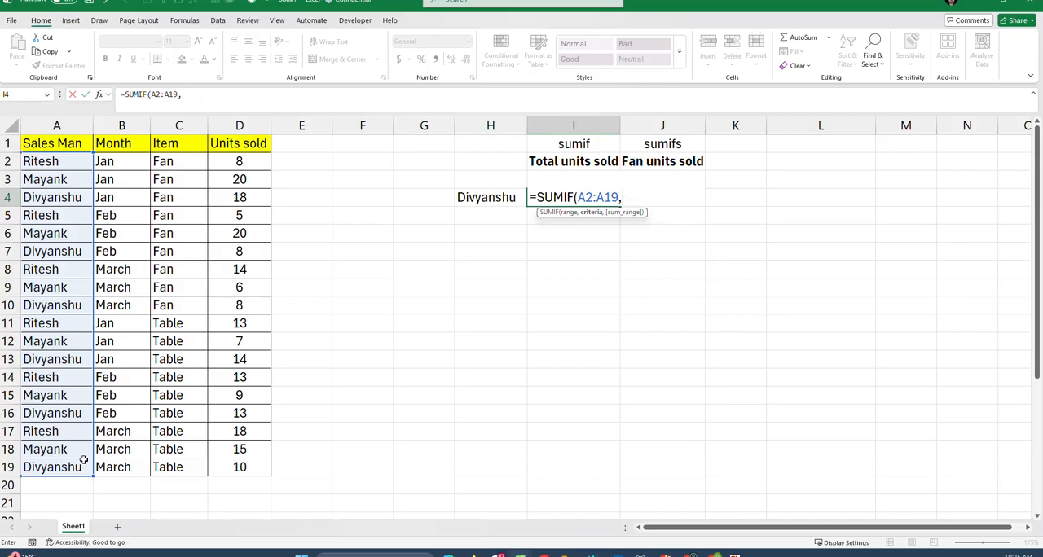
Step: Complete the SUMIF formula in I4 with H4 as the criterion and D2:D19 as the sum range
click(492, 200)
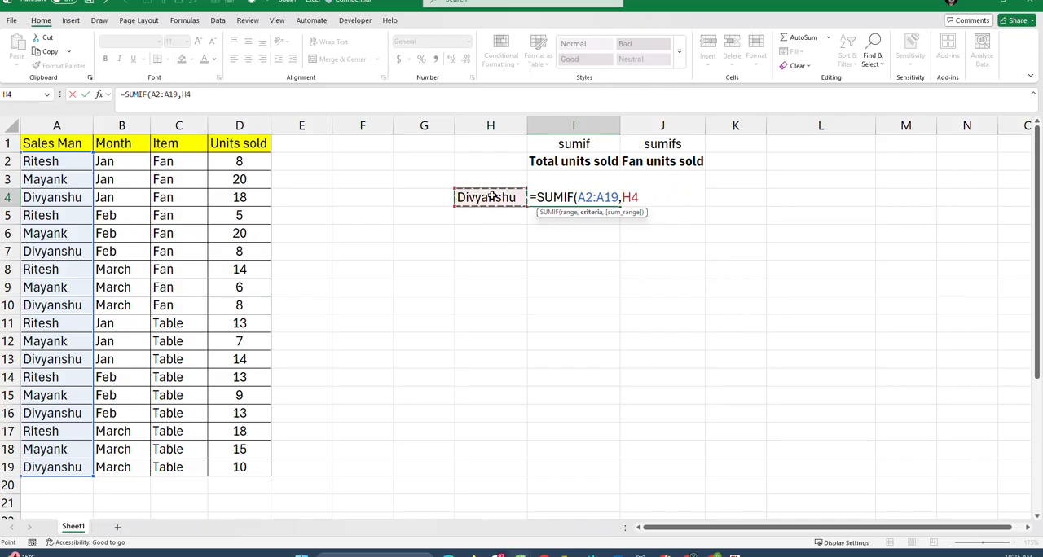
text(,)
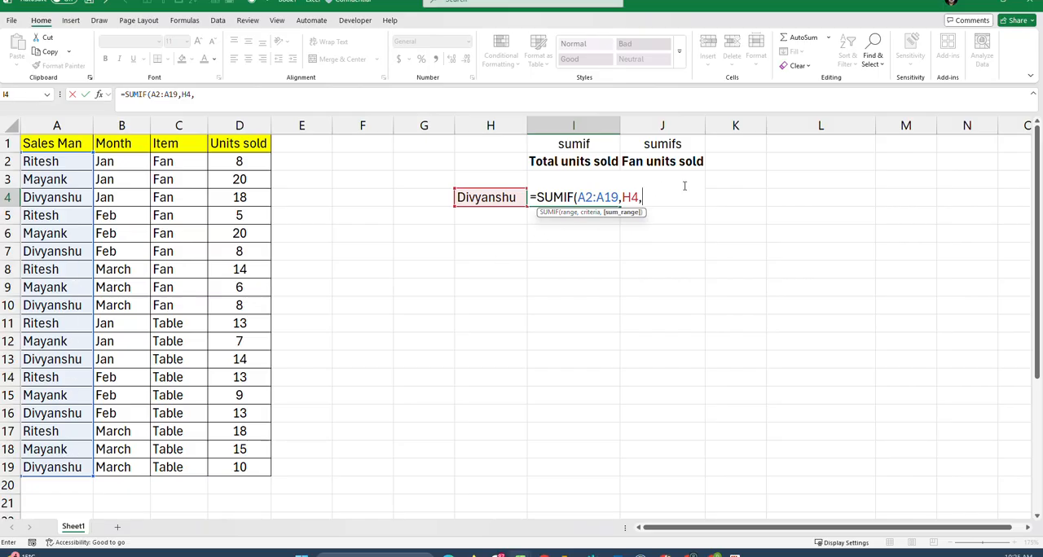
click(253, 161)
drag(253, 160, 263, 453)
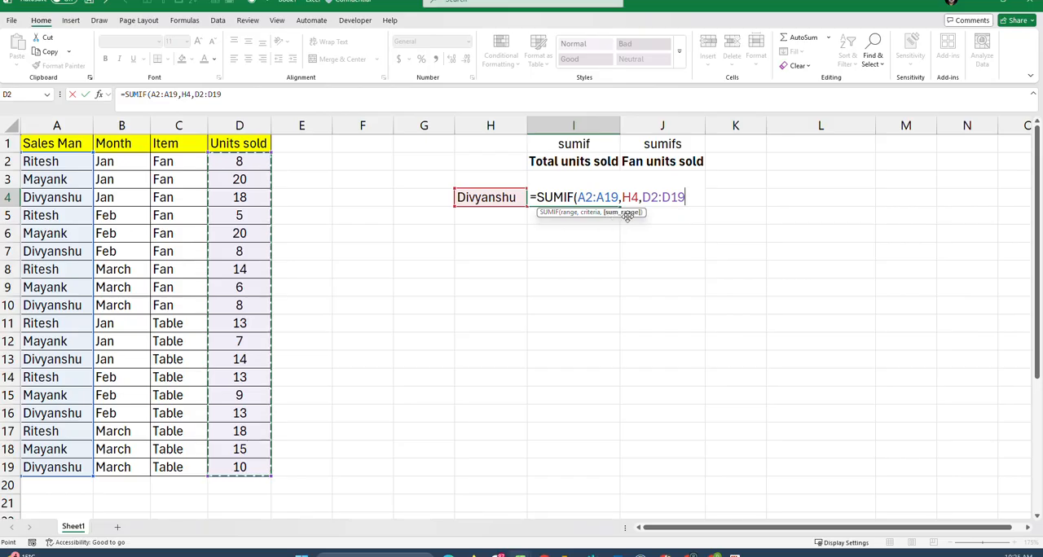
text())
key(Return)
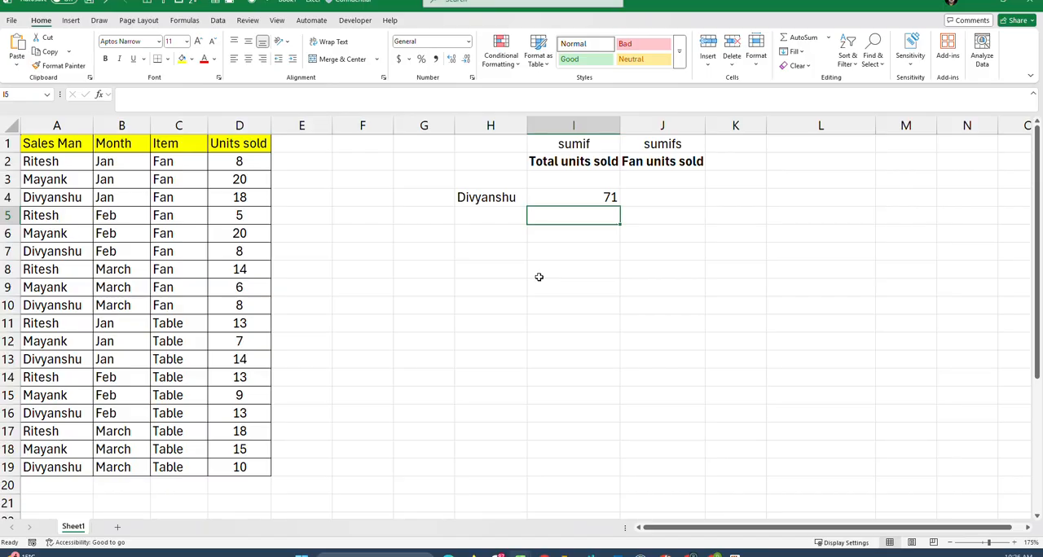
Step: Replace the salesman's name in H4 with the one listed in A2 to test the SUMIF formula
click(486, 198)
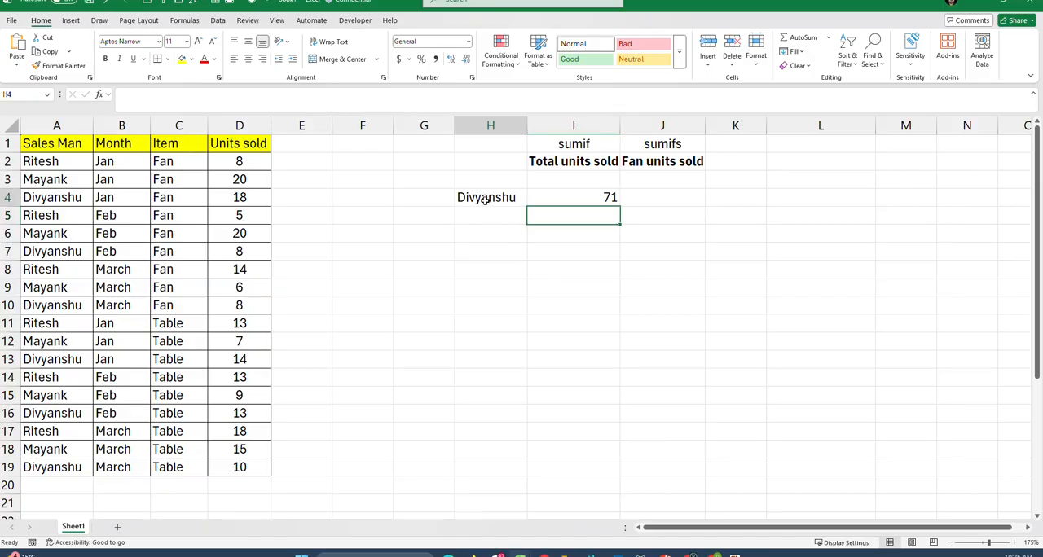
double_click(486, 199)
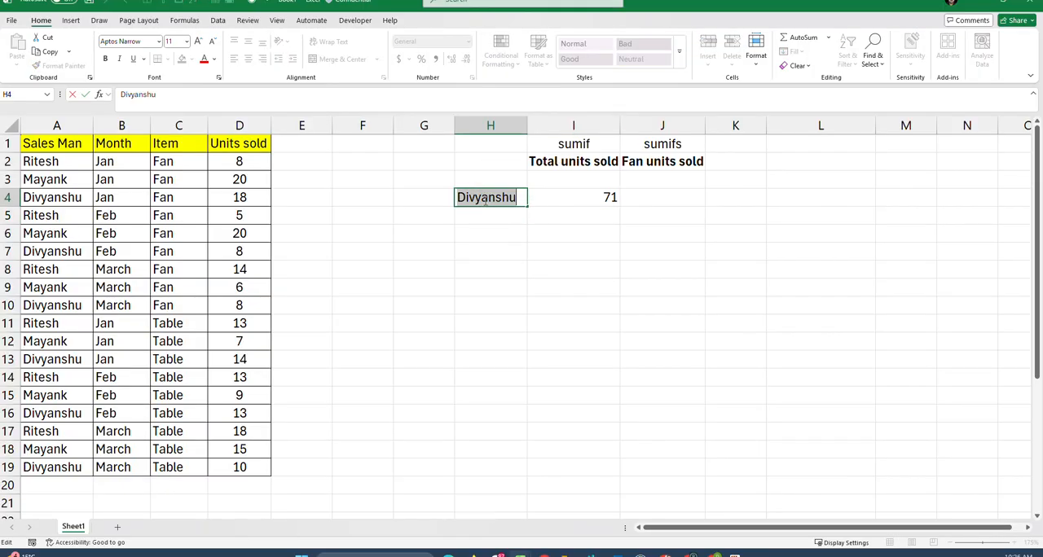
text(rIT)
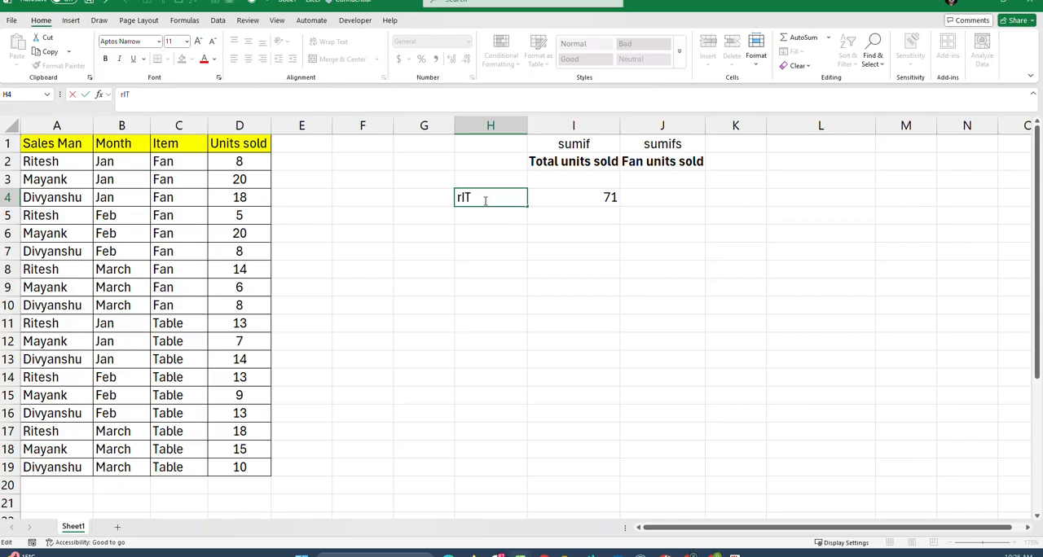
text(ESH)
key(Return)
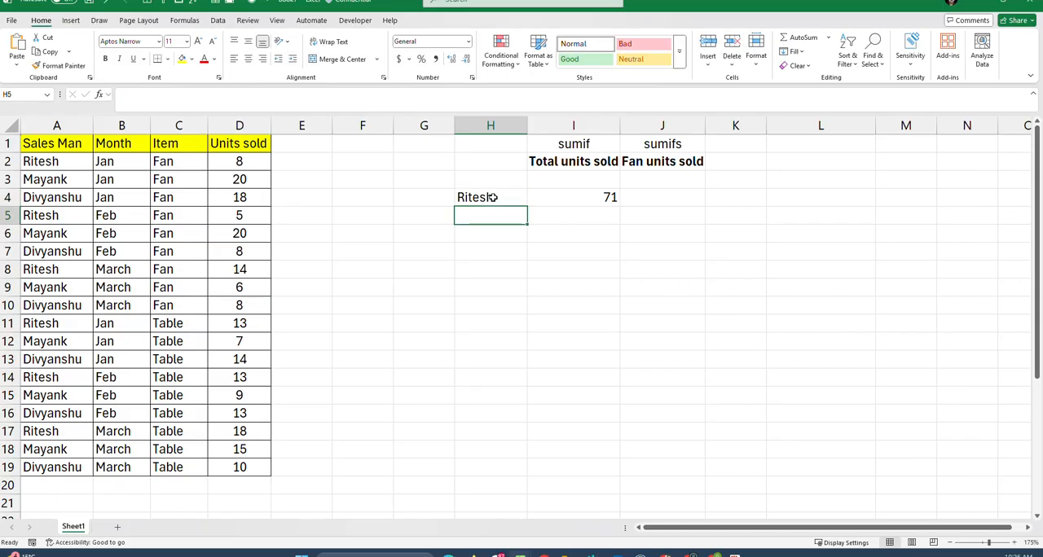
Step: Change the salesman's name in H4 to the one listed in A3 to test the SUMIF formula
click(536, 201)
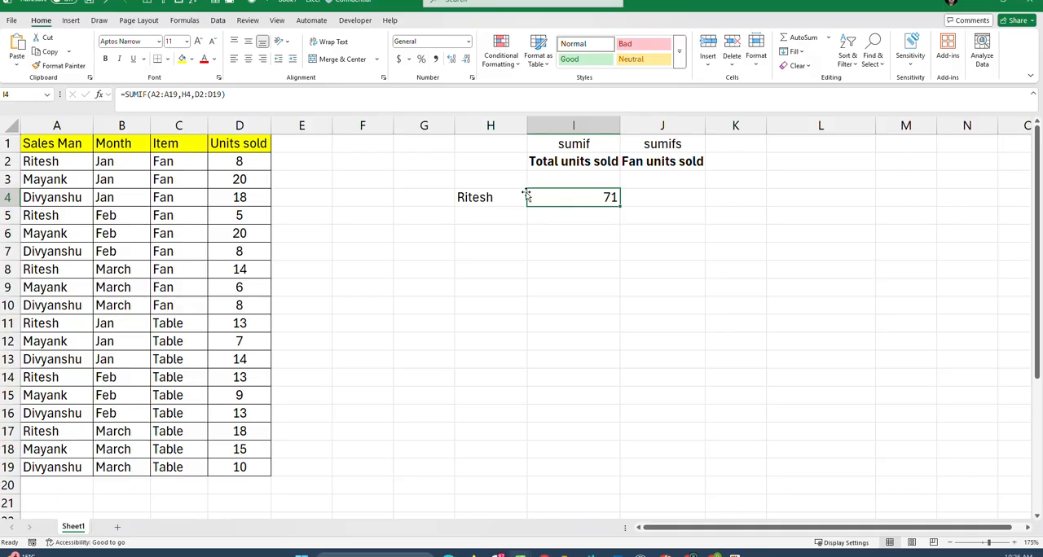
double_click(515, 193)
double_click(481, 195)
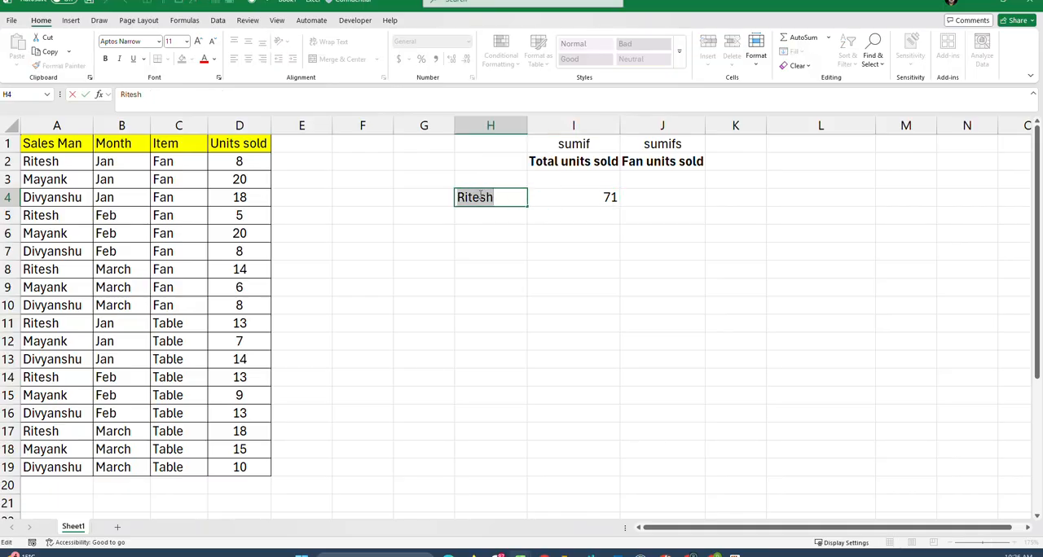
text(Mayank)
key(Return)
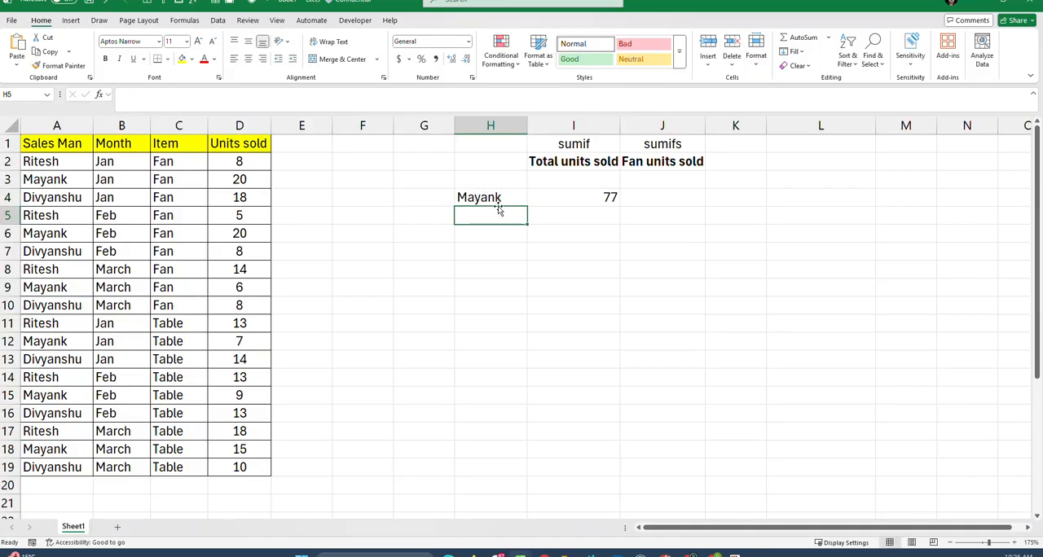
Step: Enter the salesman's name listed in A4 into H4 in lowercase
double_click(469, 196)
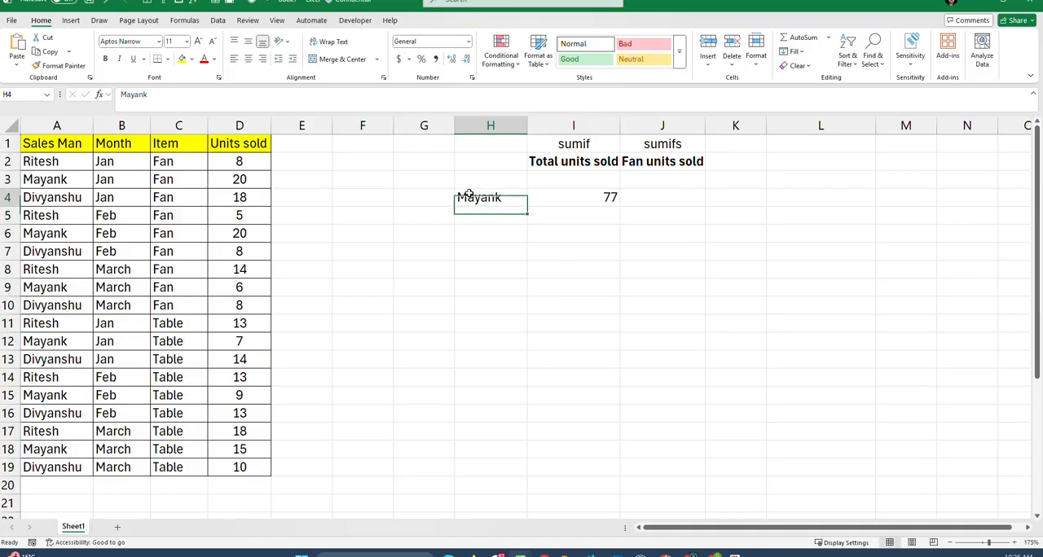
double_click(469, 196)
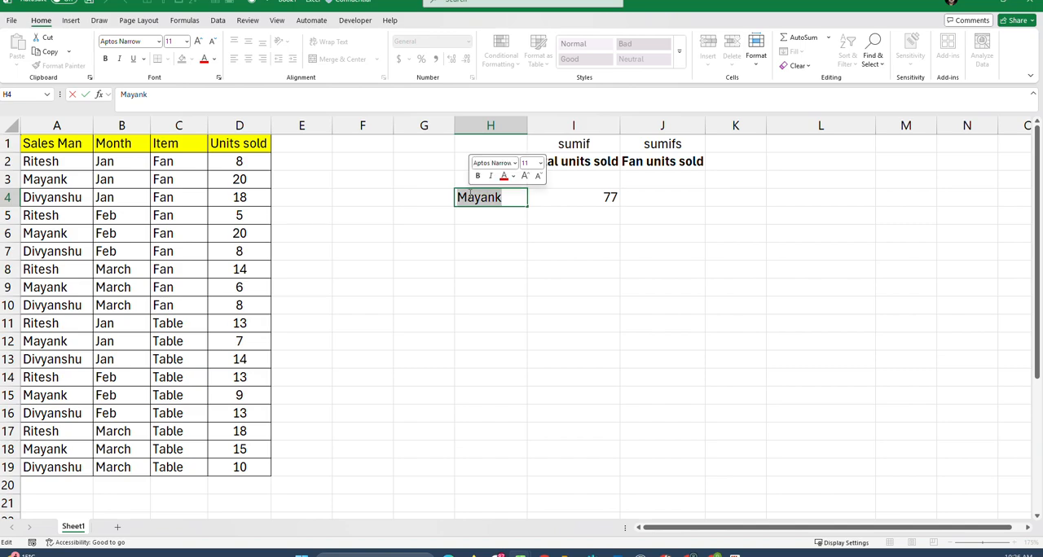
text(div)
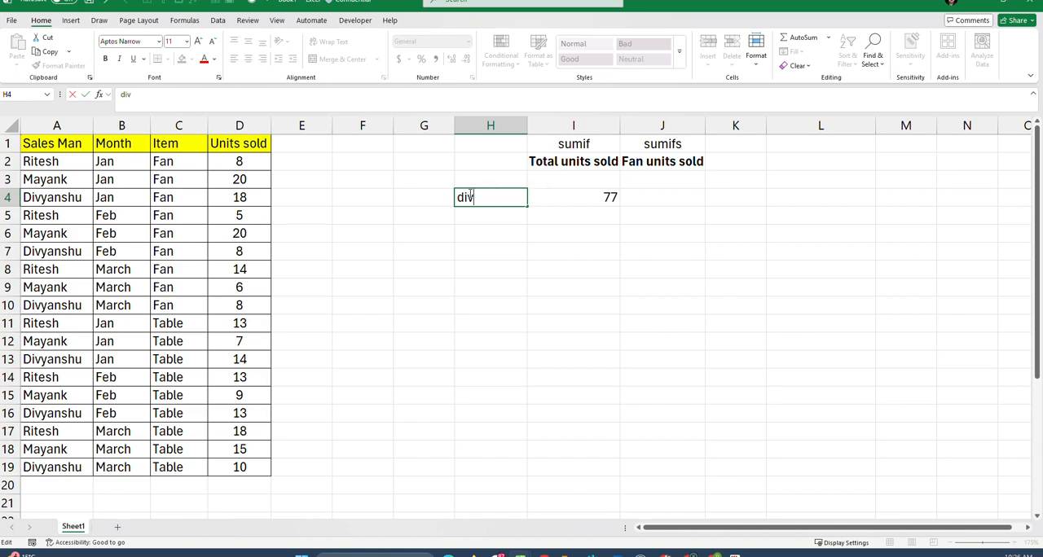
text(yanshu)
key(Return)
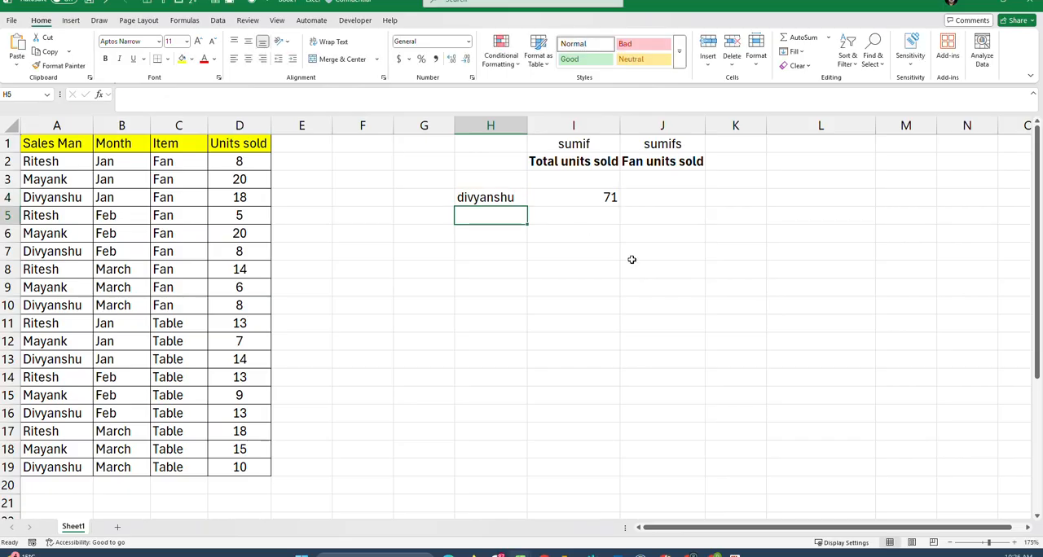
Step: Start a SUMIFS formula in J4 under Fan units sold, with D2:D19 as the sum range
click(654, 202)
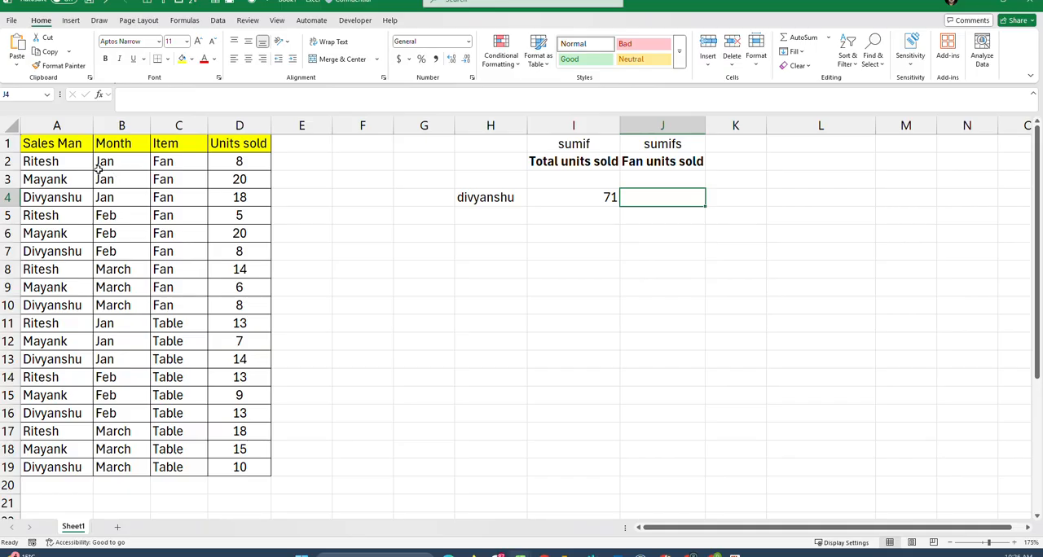
click(74, 196)
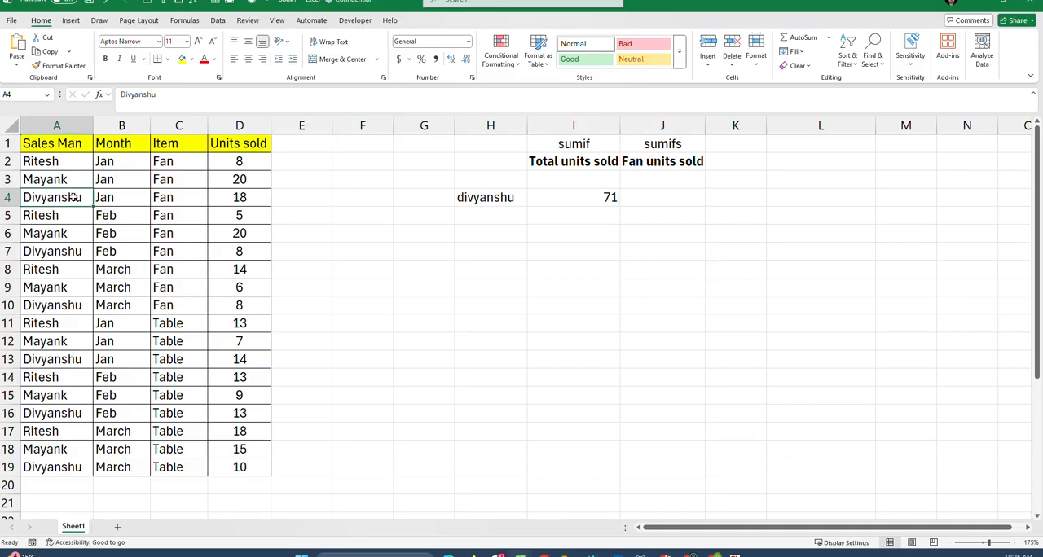
click(167, 199)
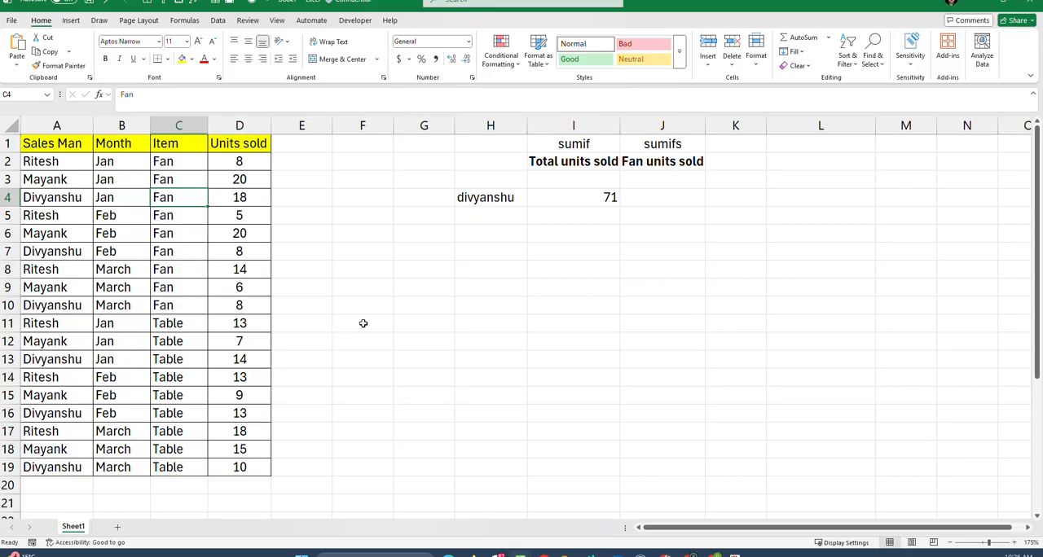
click(655, 199)
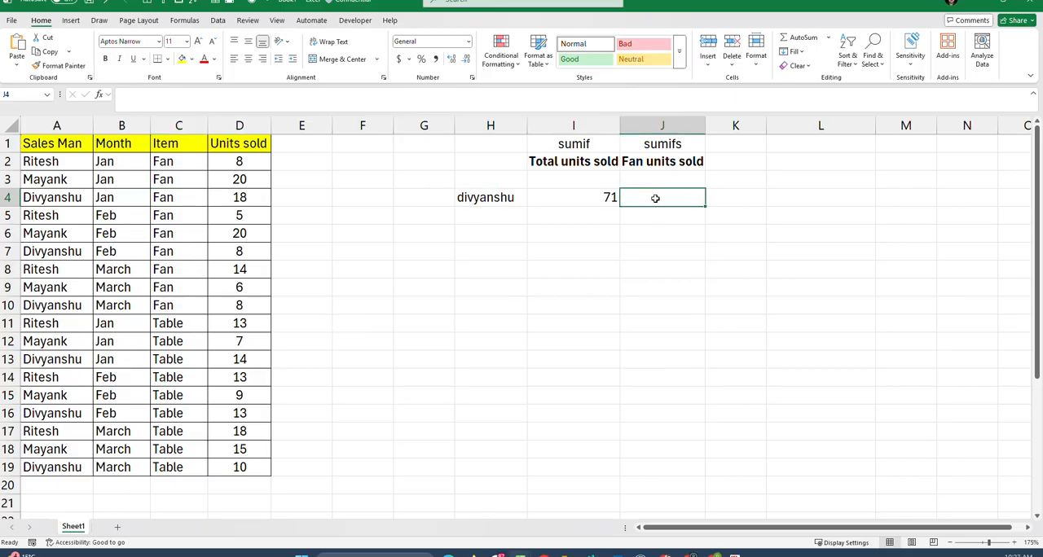
text(=)
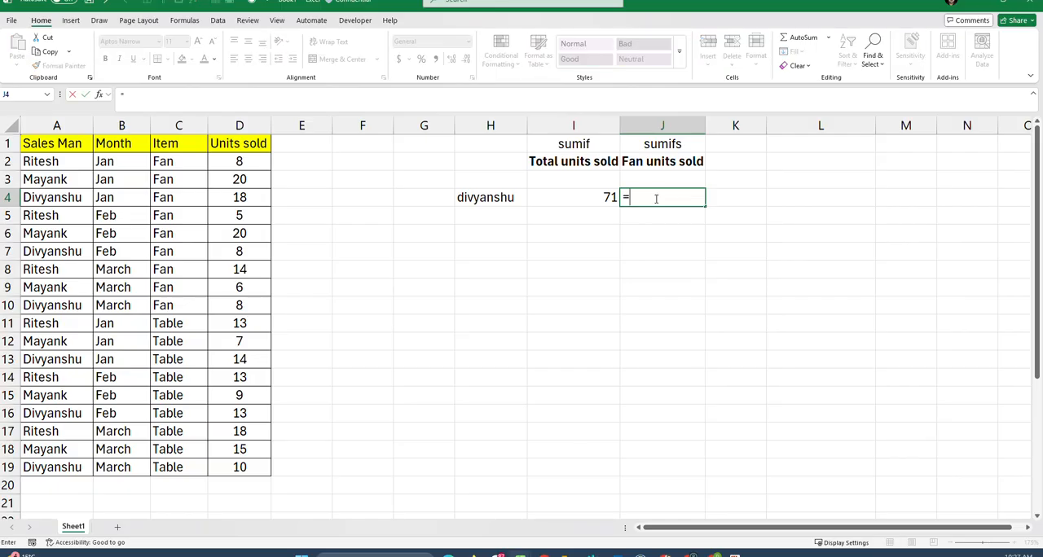
text(sum)
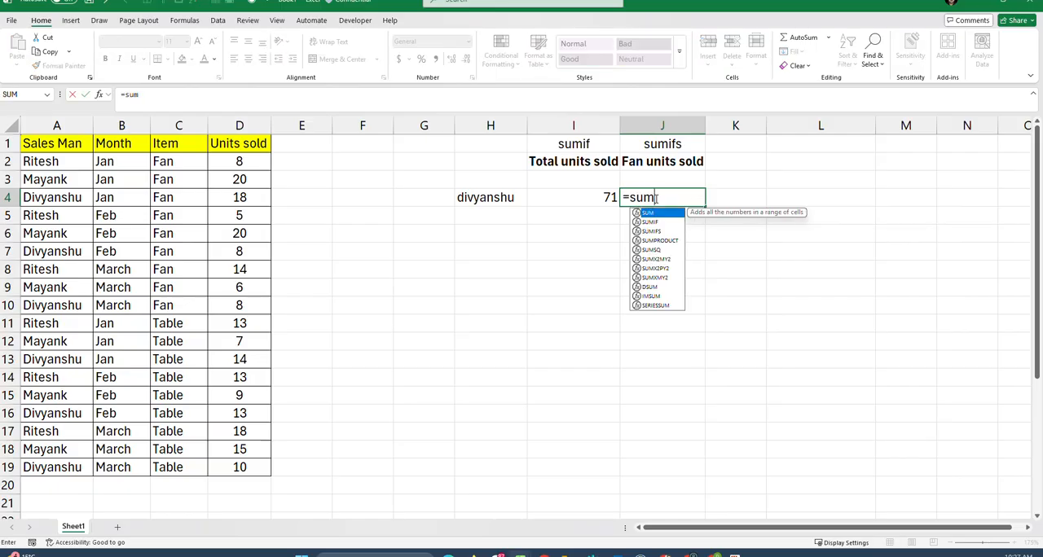
text(ifs()
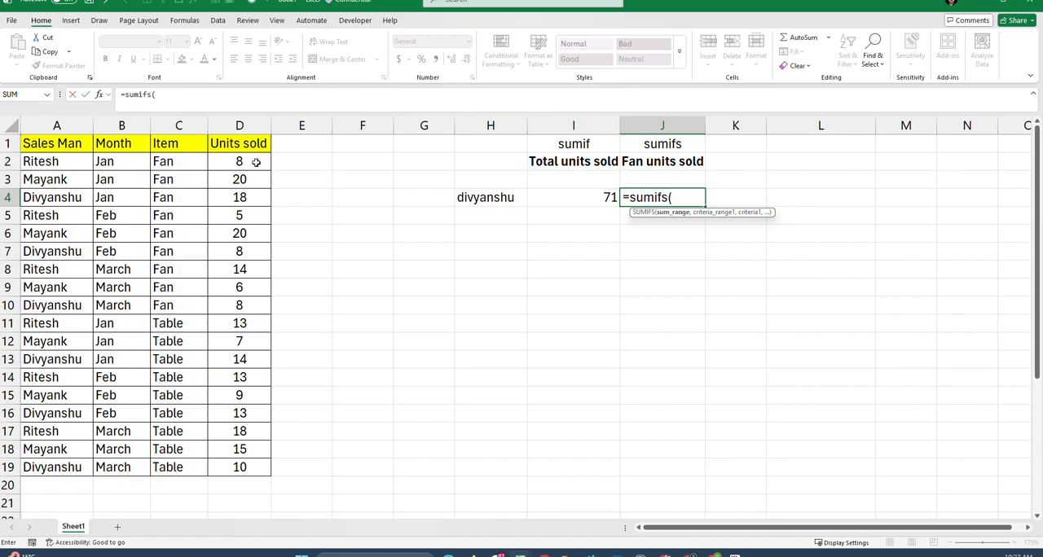
drag(256, 162, 254, 467)
text(,)
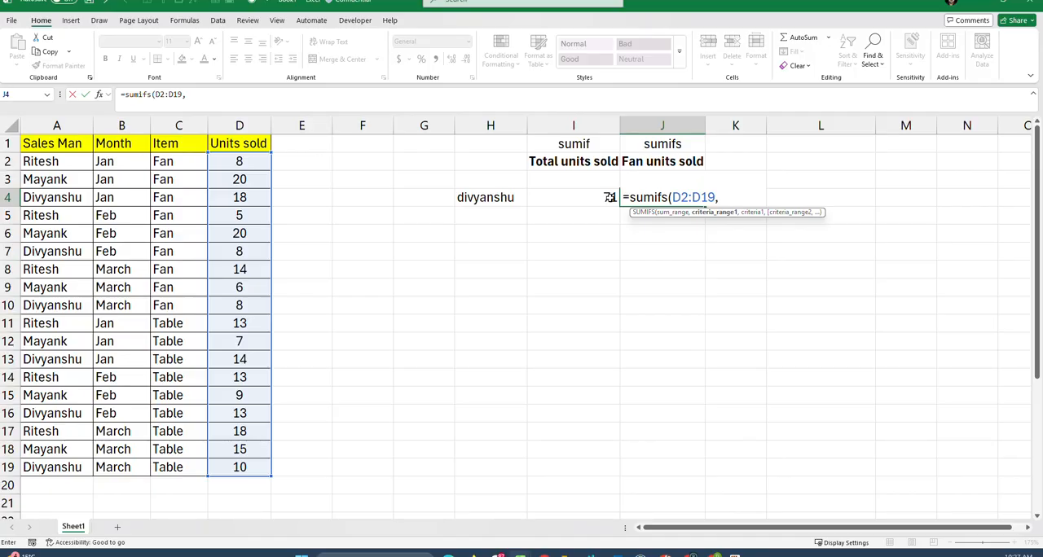
Step: Add A2:A19 as the first criteria range of the SUMIFS formula, with H4 as its criterion
drag(70, 169, 41, 464)
text(,)
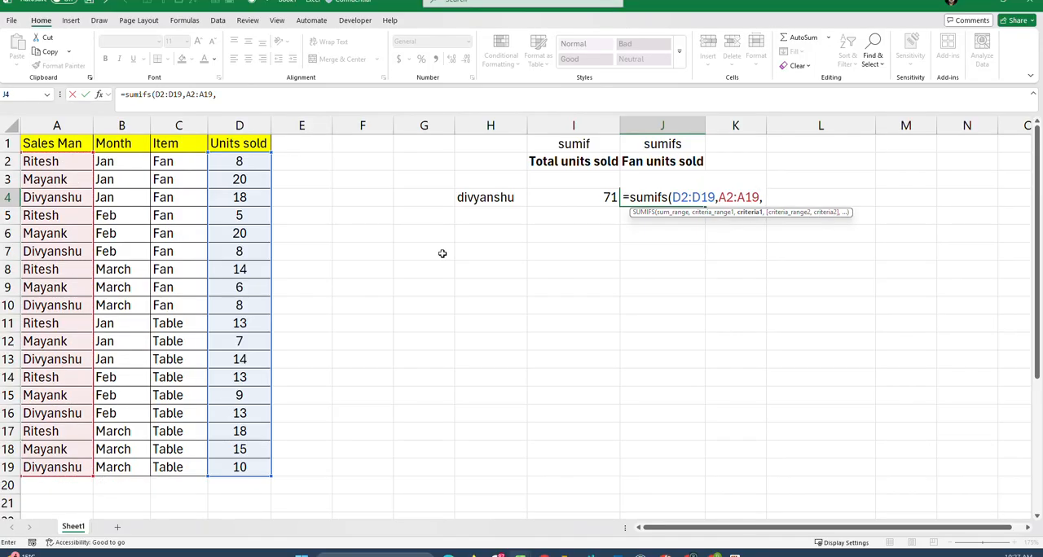
click(487, 199)
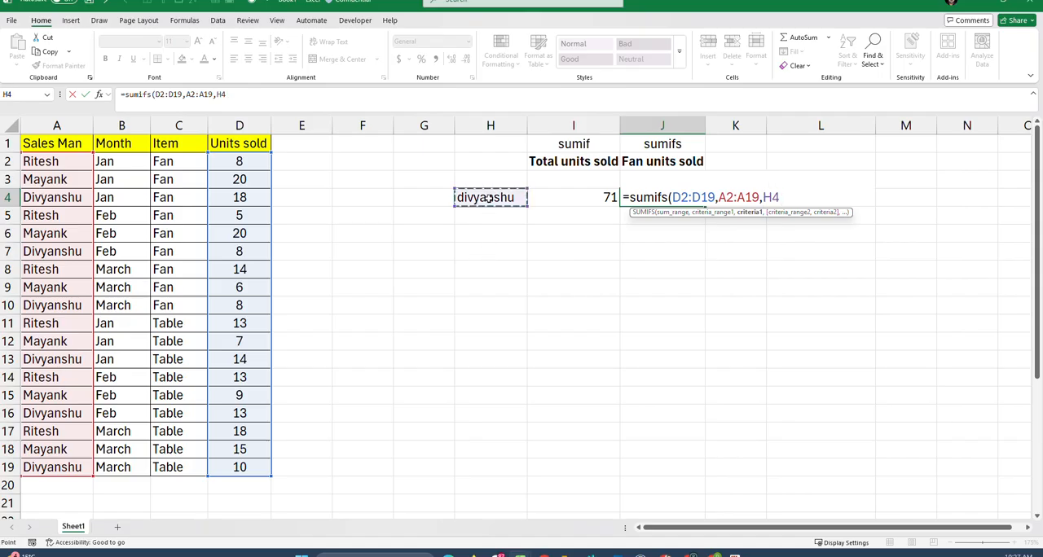
text(,)
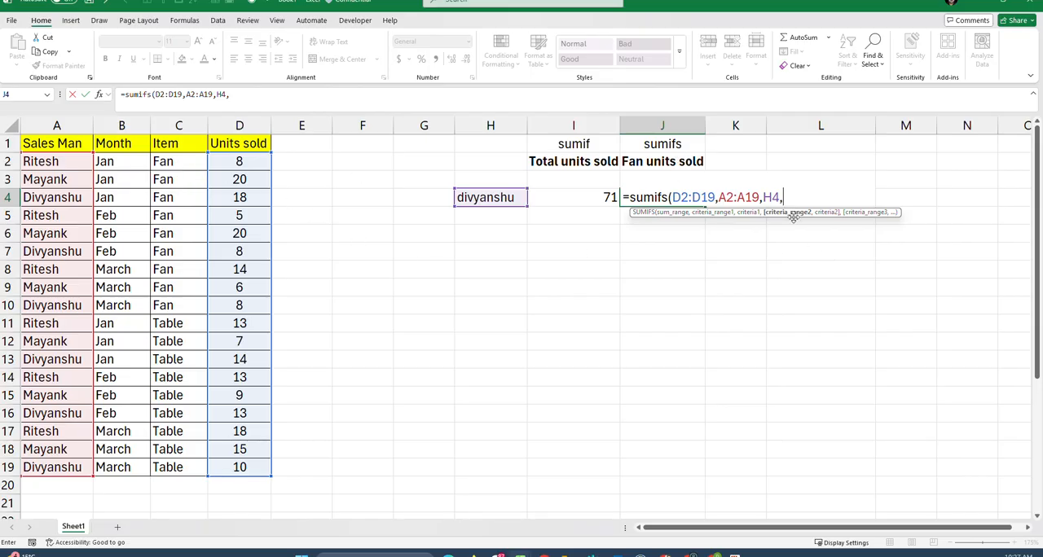
Step: Add C2:C19 as the second criteria range with the criterion "fan" and complete the SUMIFS formula in J4
drag(183, 163, 194, 461)
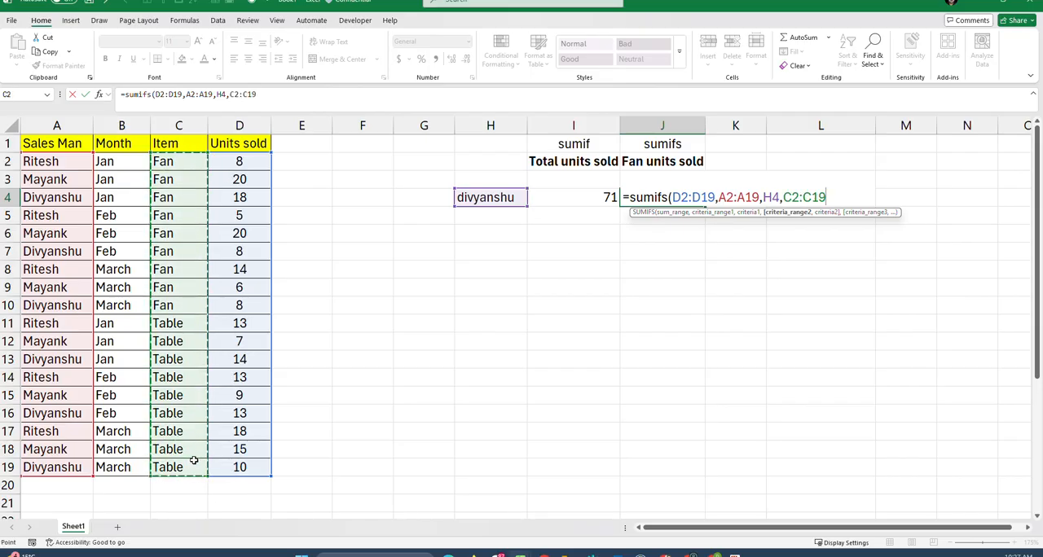
text(,)
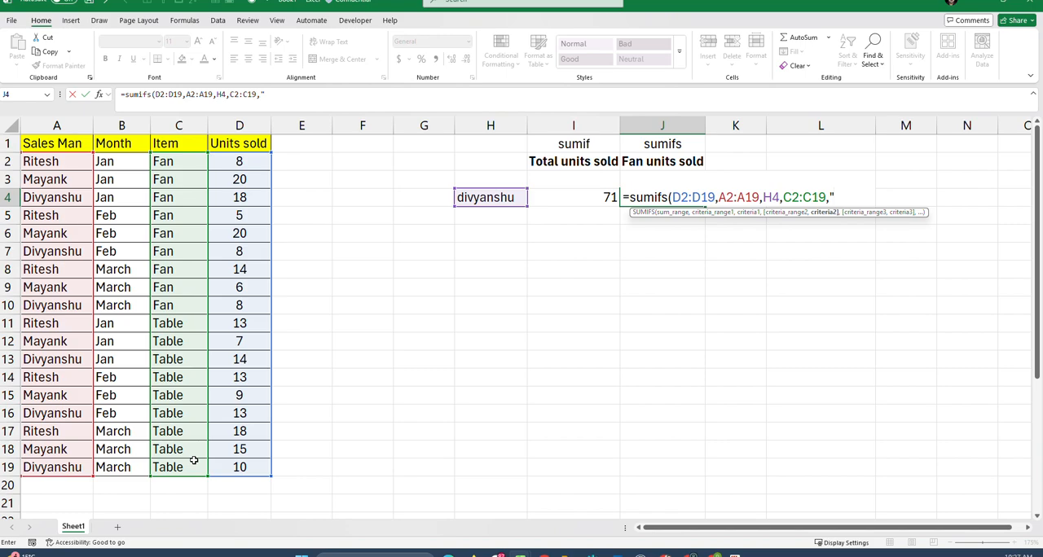
text("fan"))
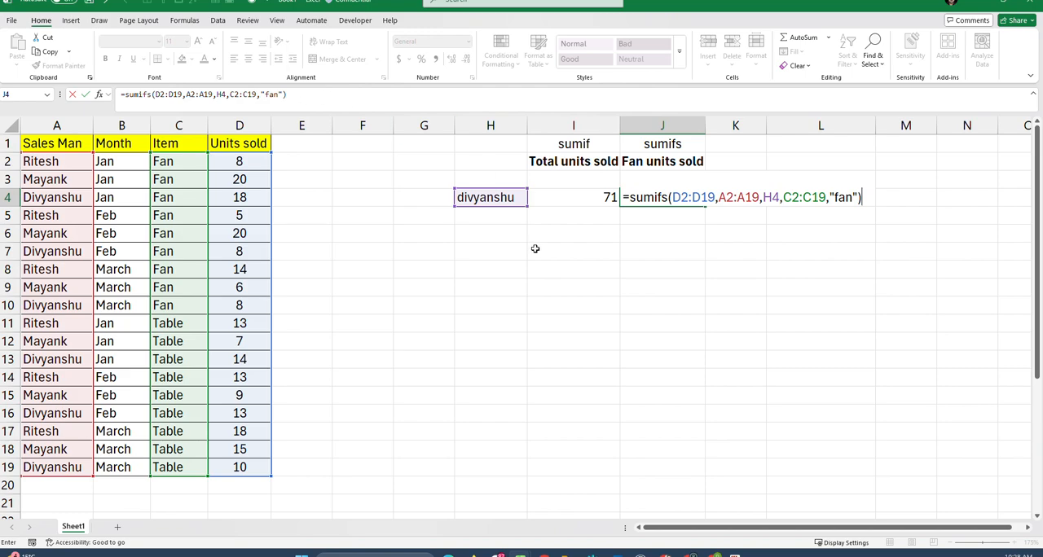
click(328, 93)
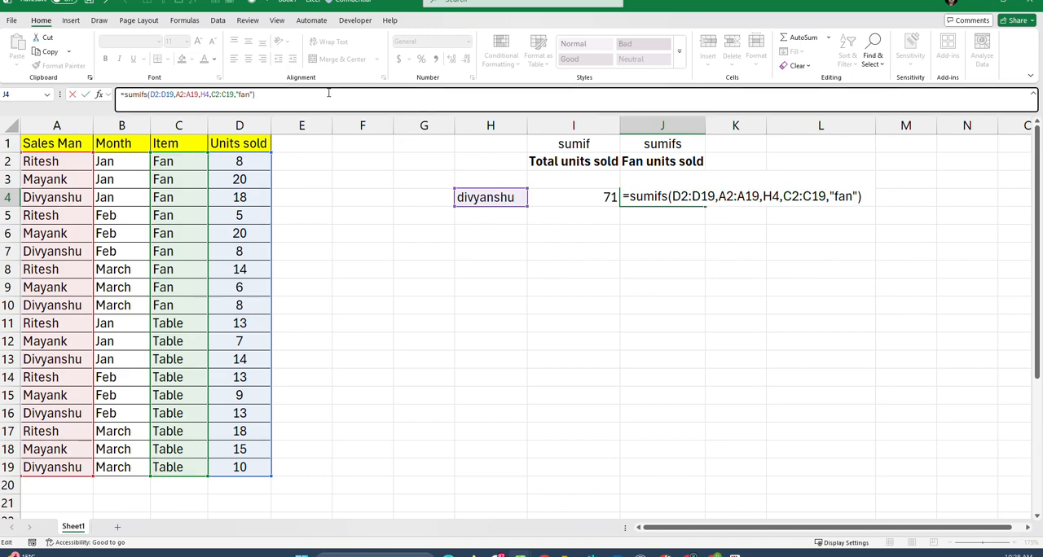
key(Return)
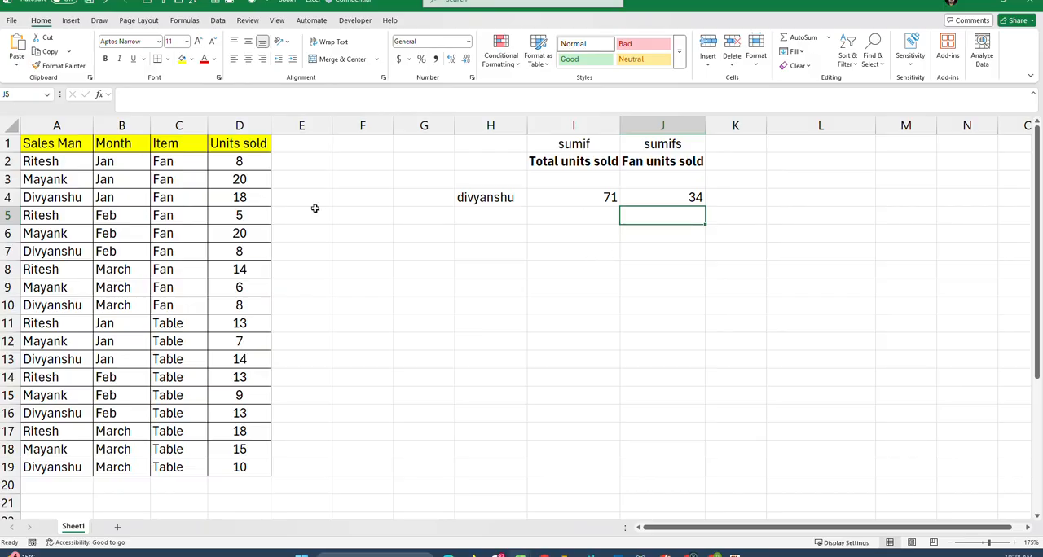
Step: Select the Sales Man range A2:A19 and the Item range C2:C19 in turn to review both SUMIFS criteria ranges
drag(71, 163, 94, 464)
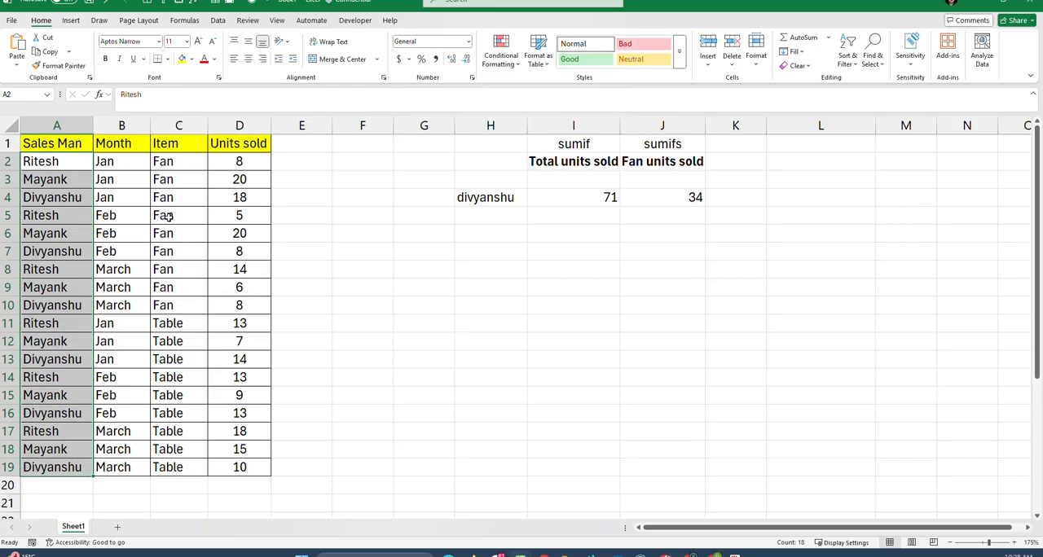
click(171, 163)
drag(171, 163, 187, 471)
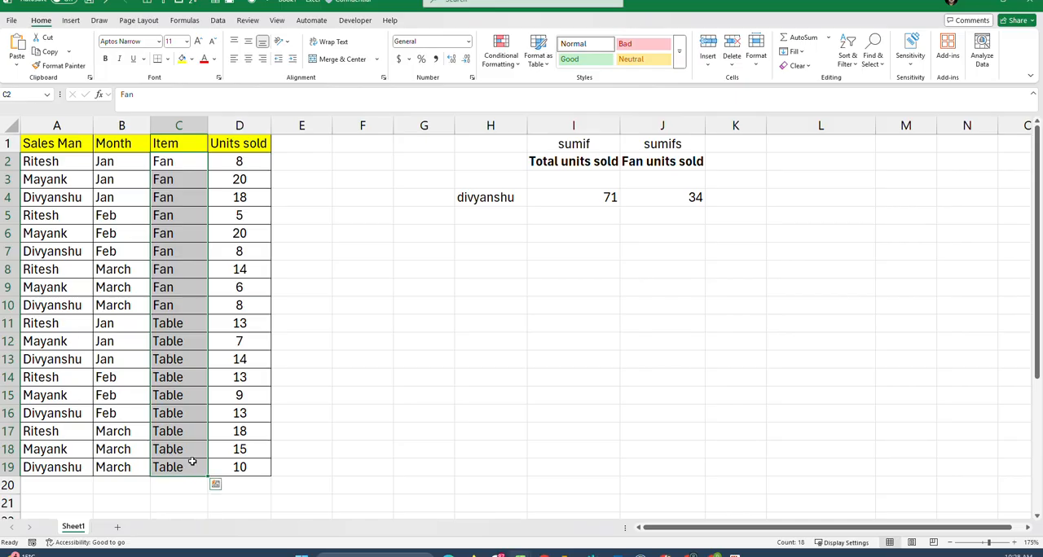
Step: Add filters to the sales table's header row and filter the Sales Man column to the salesman entered in H4
click(68, 148)
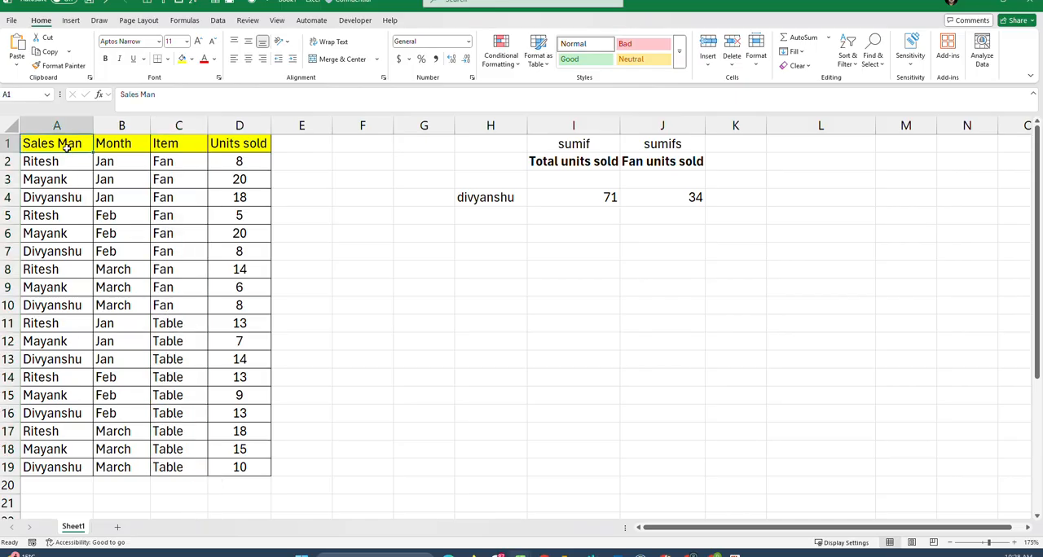
key(ctrl+shift+l)
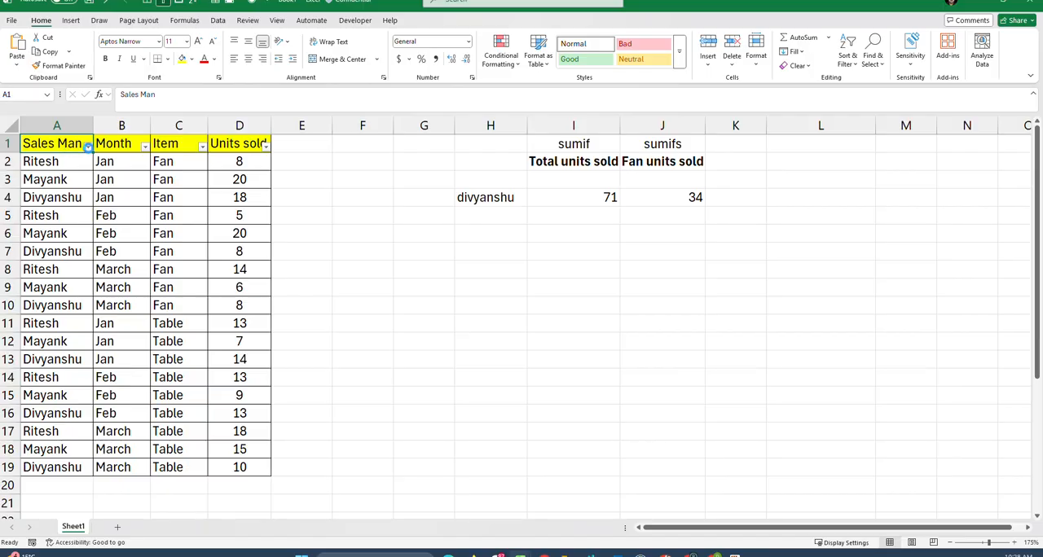
click(88, 147)
click(51, 290)
click(47, 300)
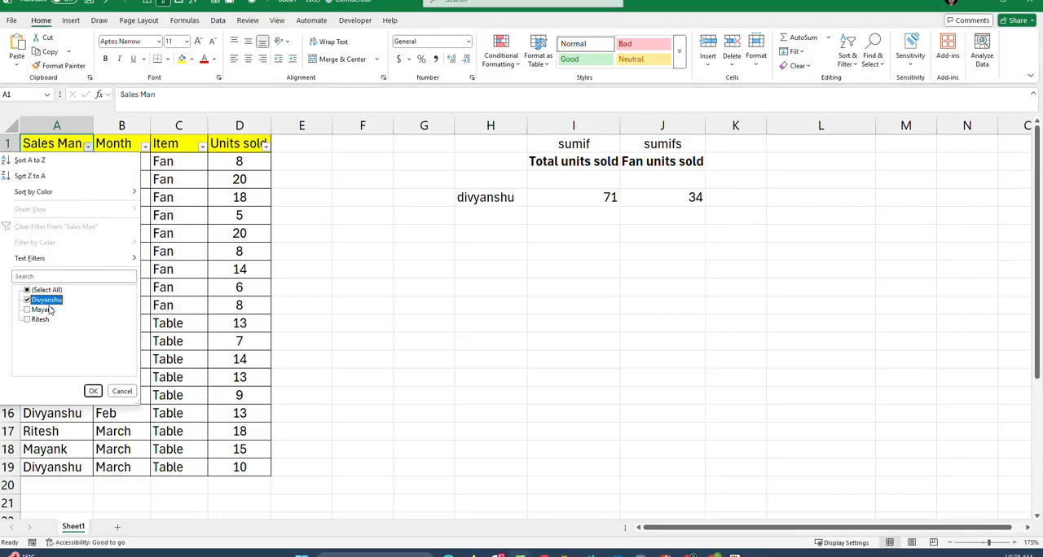
click(94, 392)
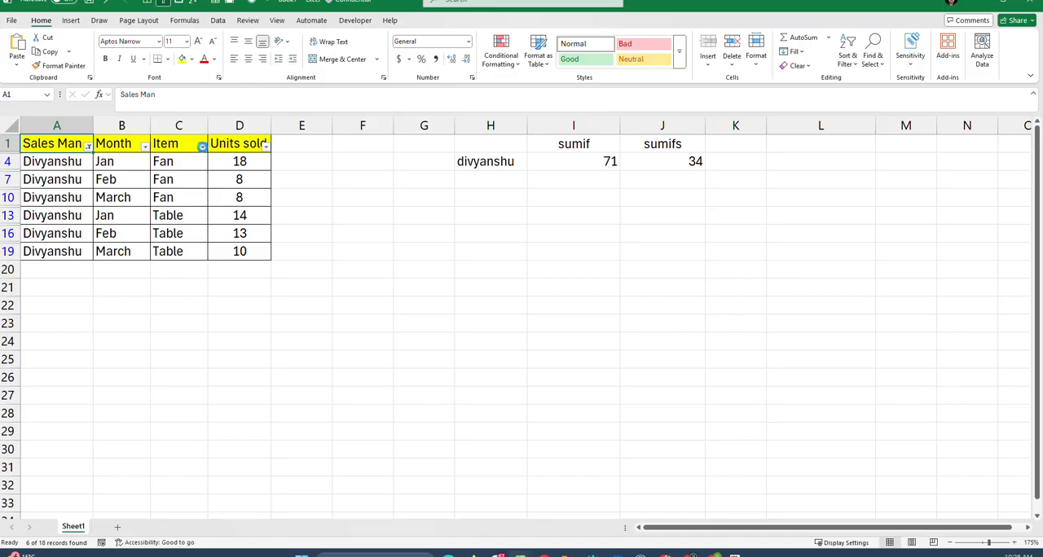
Step: Filter the Item column to Fan only, leaving out the Table rows
click(202, 147)
click(102, 310)
click(160, 391)
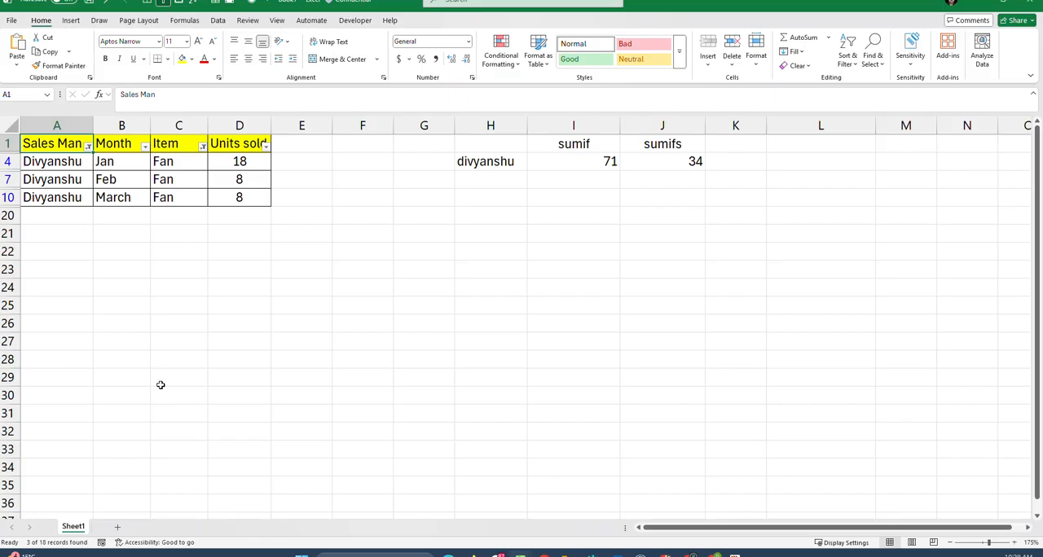
Step: Remove the filters from the sales table and select the empty cell G11
key(ctrl+shift+l)
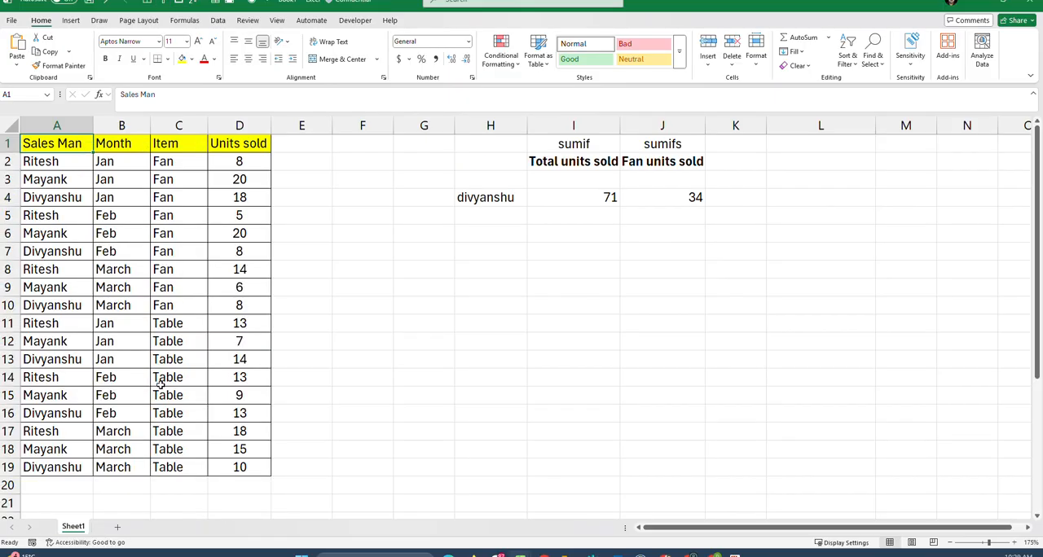
click(396, 321)
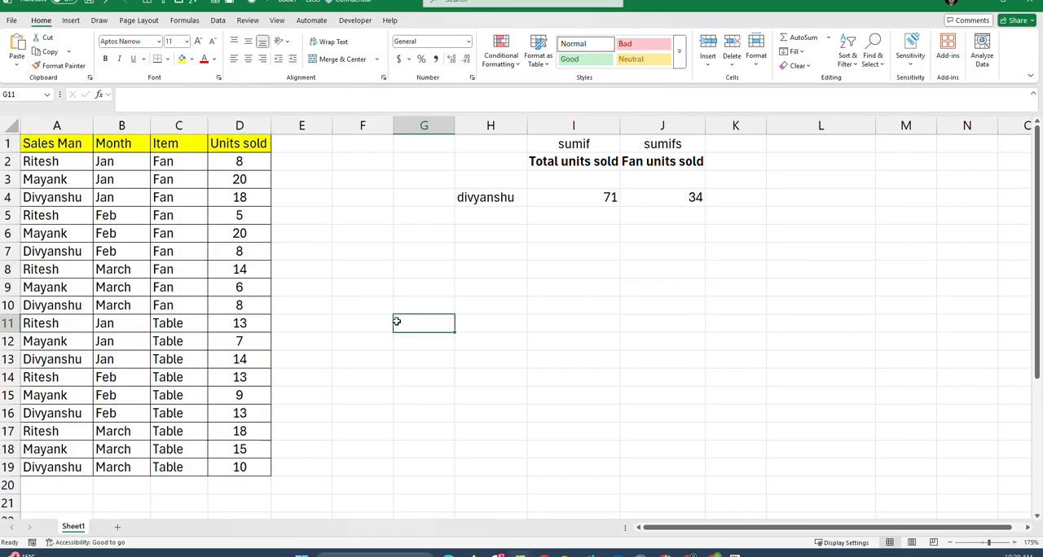